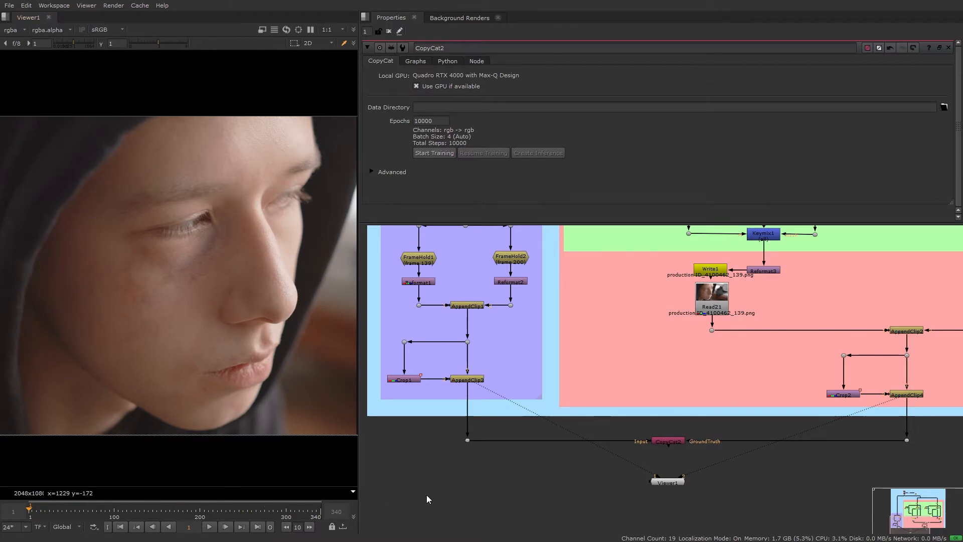
scroll(206, 261, "up", 2)
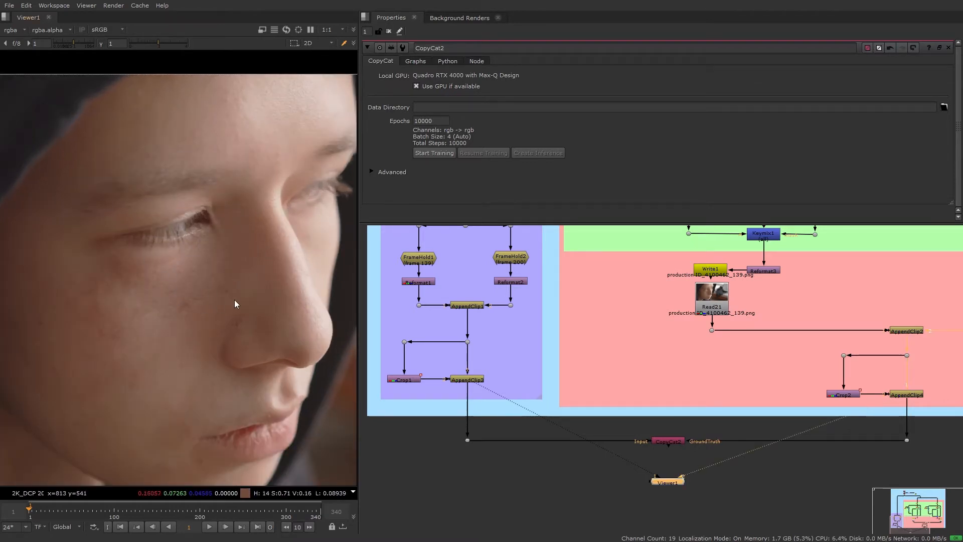
scroll(236, 298, "down", 3)
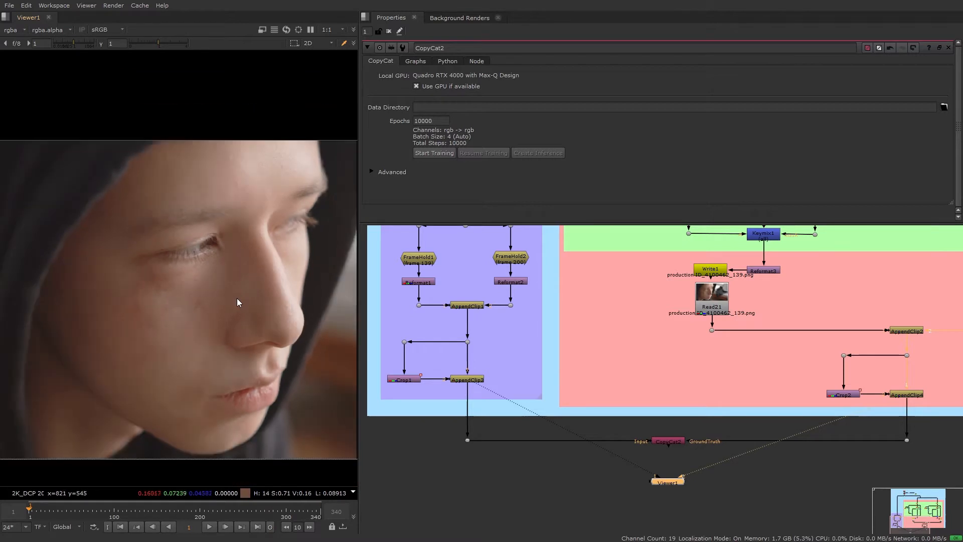
middle_click_drag(240, 303, 214, 284)
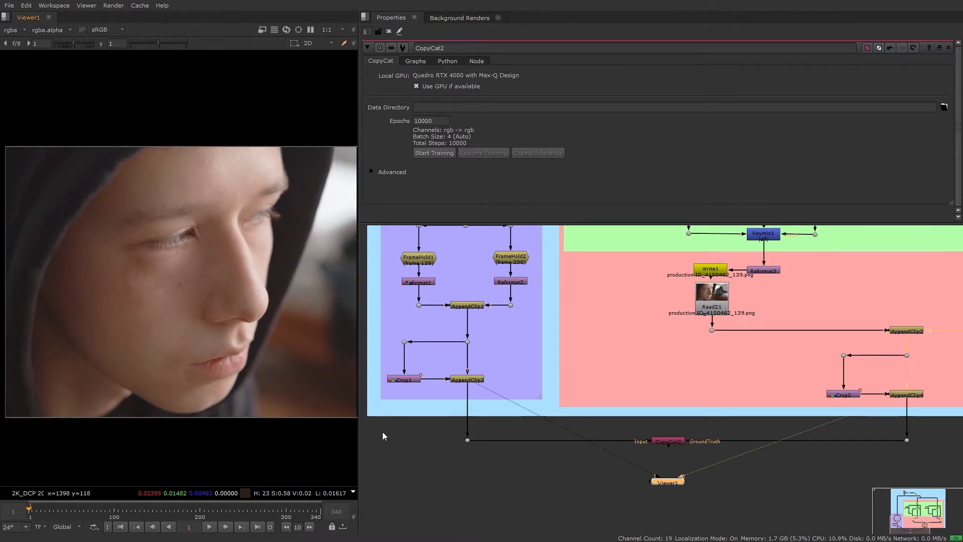
Set the CopyCat node's data directory to the copycat_cleanup/training folder and reveal its advanced settings.
left_click_drag(547, 222, 569, 302)
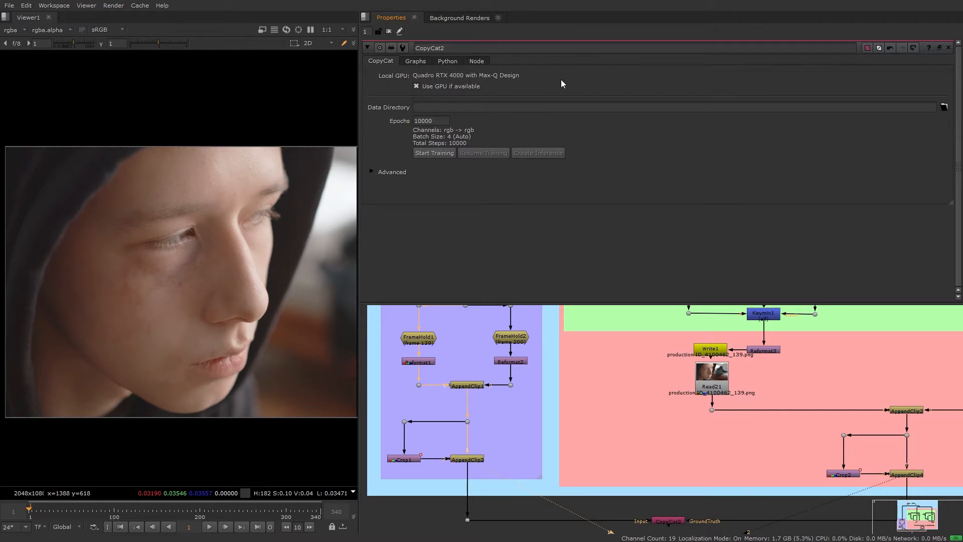
left_click(944, 107)
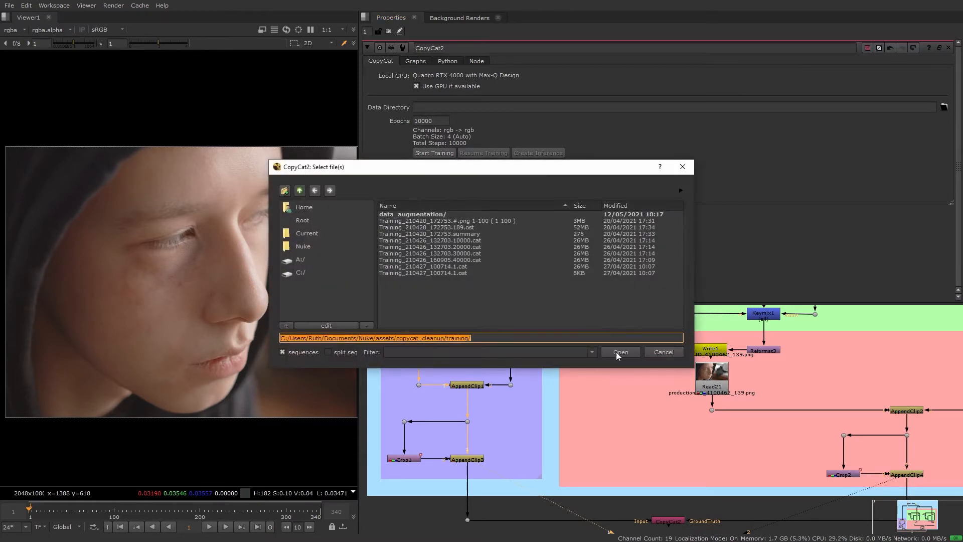
left_click(632, 352)
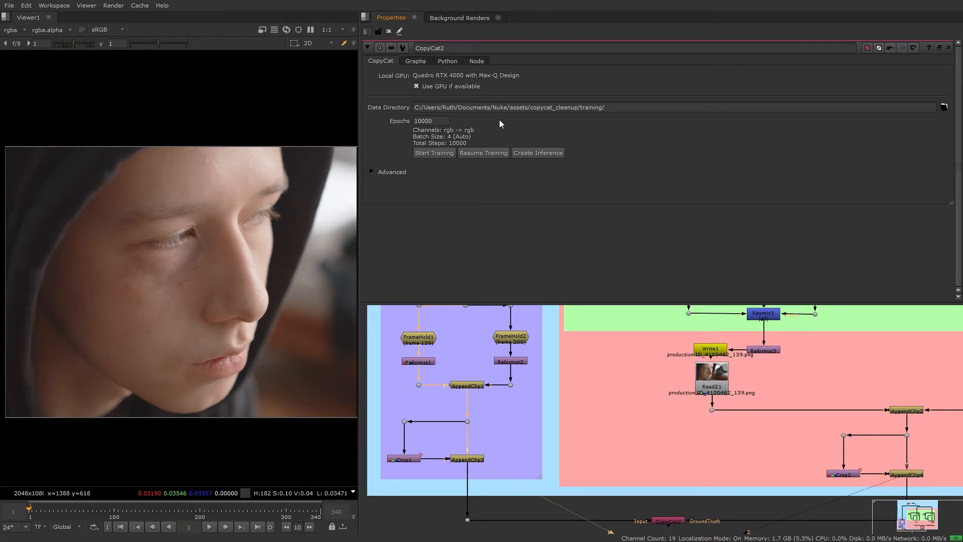
middle_click_drag(657, 460, 645, 396)
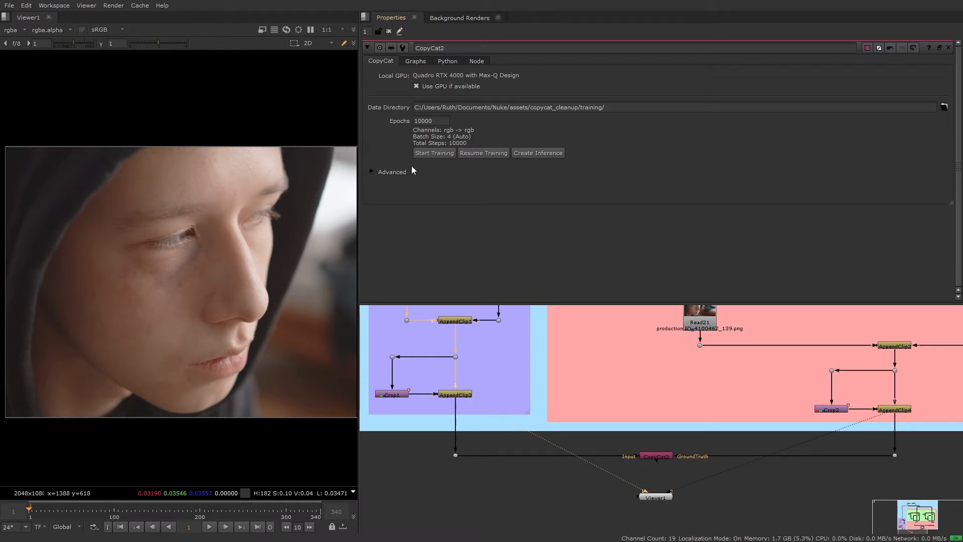
left_click(371, 172)
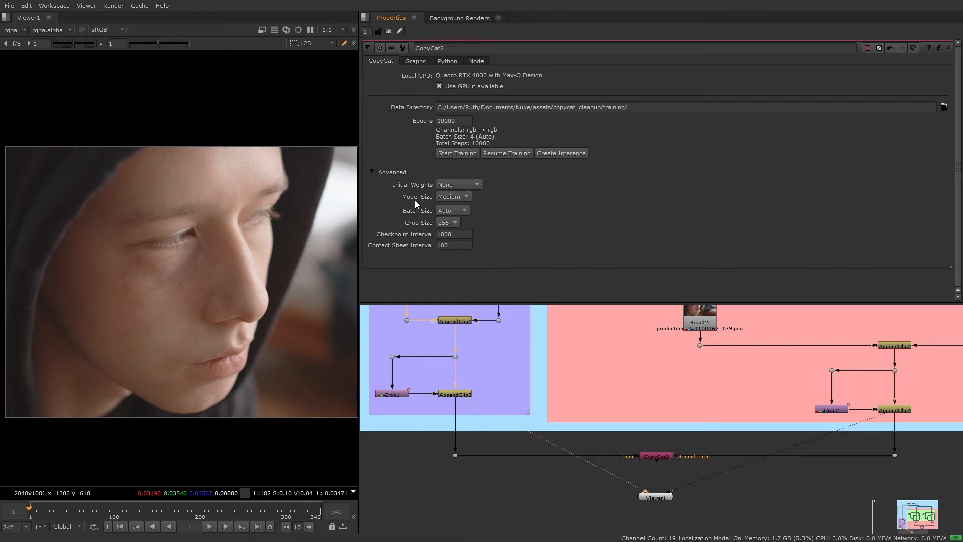
Try a manual batch size on the CopyCat node and return it to Auto, keeping the node's properties open.
left_click(462, 211)
left_click(460, 219)
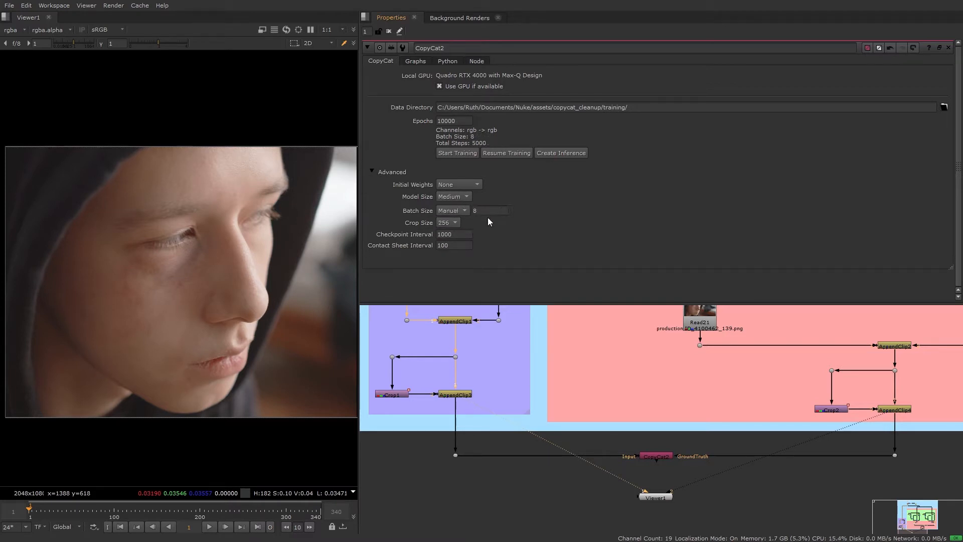
left_click(466, 211)
left_click(461, 202)
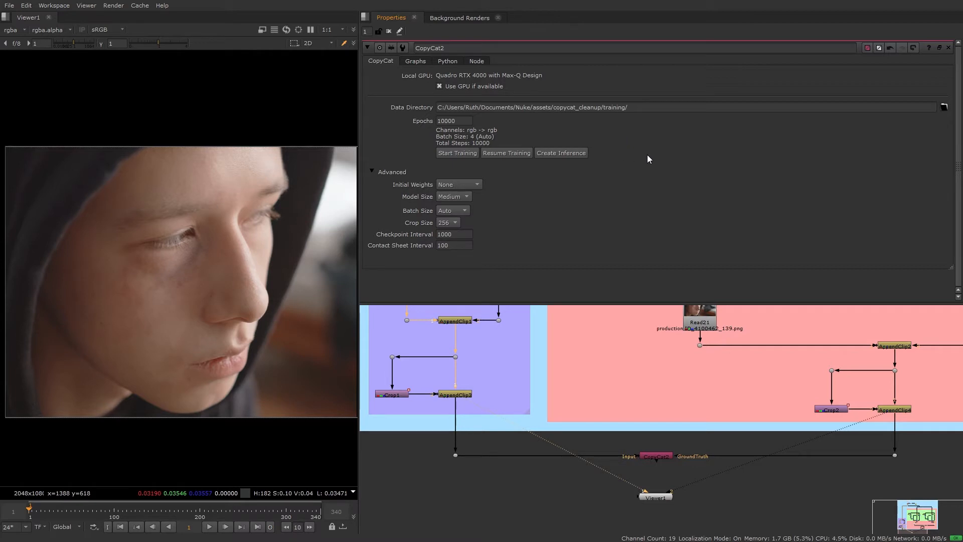
left_click(948, 48)
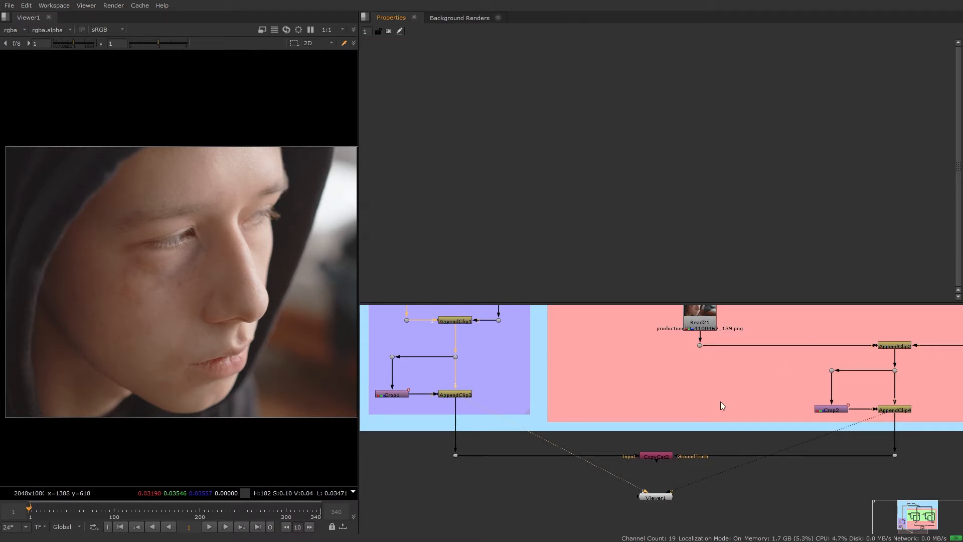
double_click(657, 456)
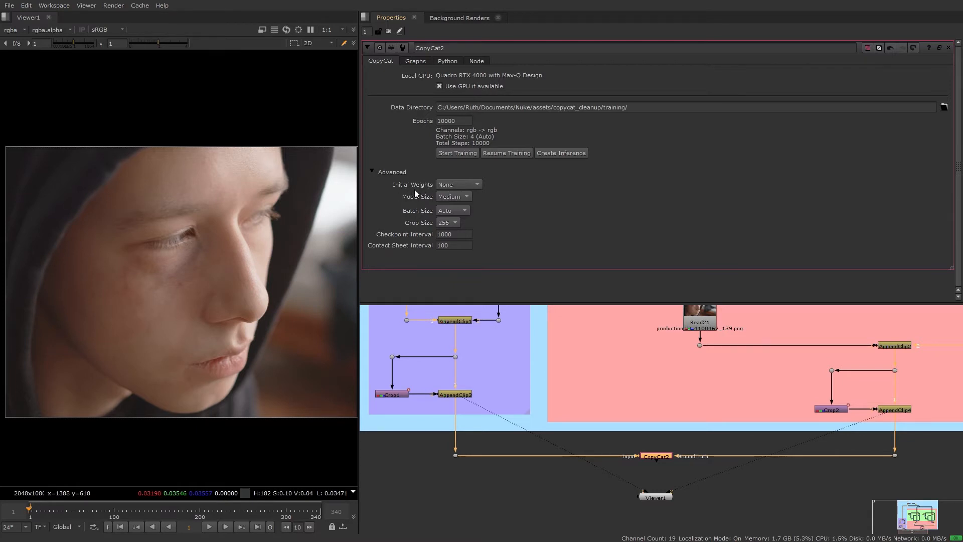
Try Checkpoint as the CopyCat node's initial weights and return the setting to None.
left_click(481, 185)
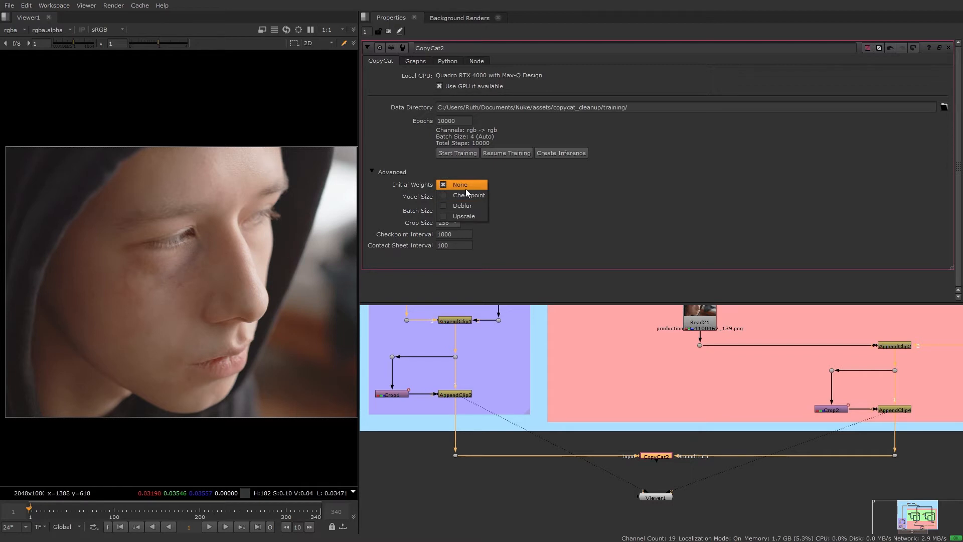
left_click(474, 196)
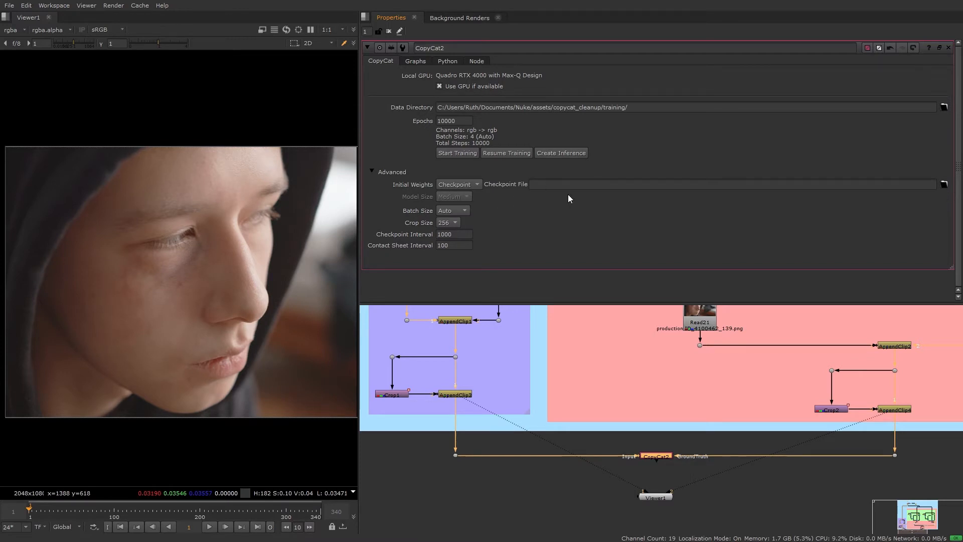
left_click(479, 184)
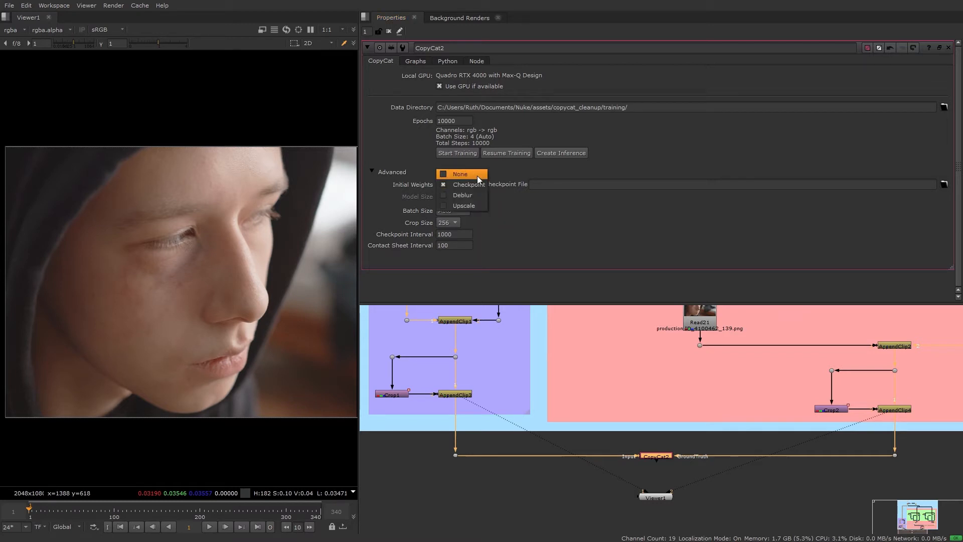
left_click(477, 176)
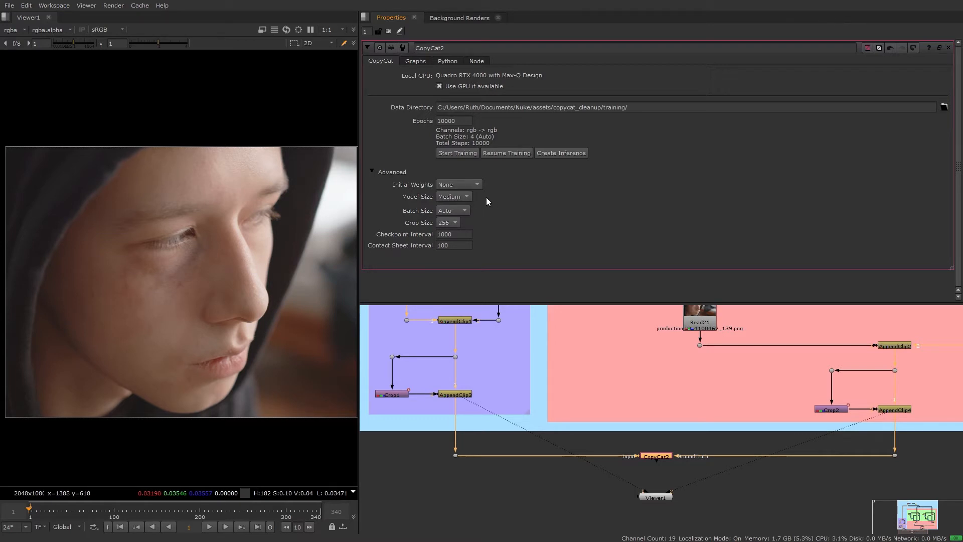
Set the CopyCat model size to Large and choose a crop size of 256.
left_click(466, 197)
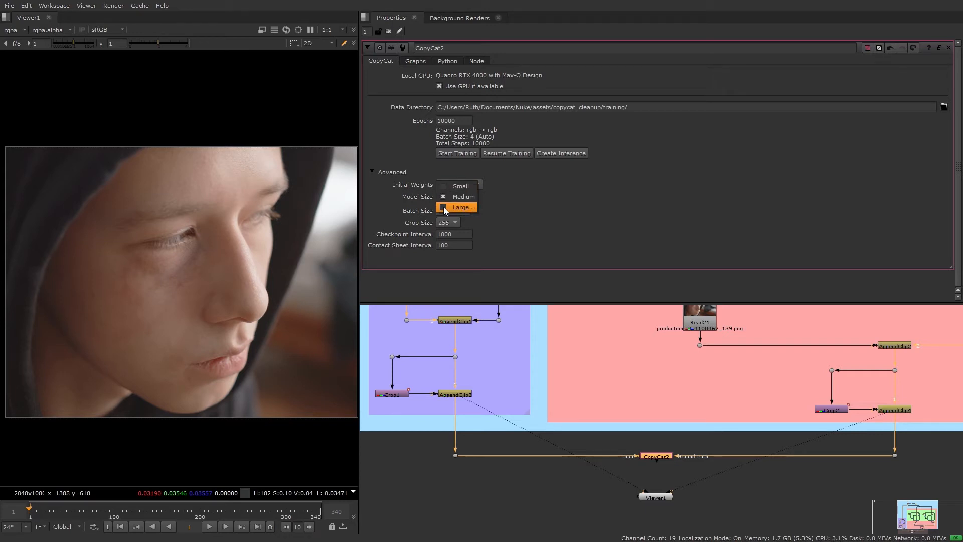
left_click(466, 207)
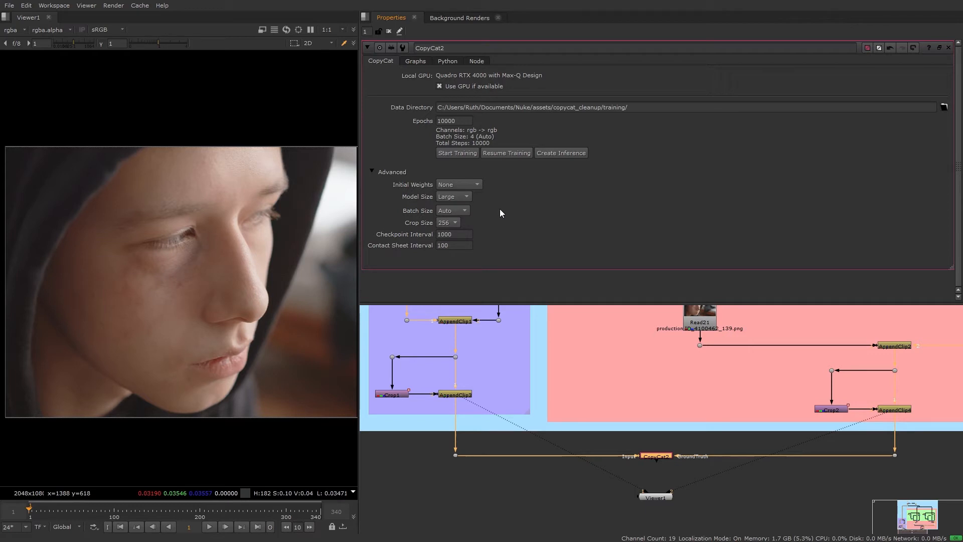
left_click(454, 223)
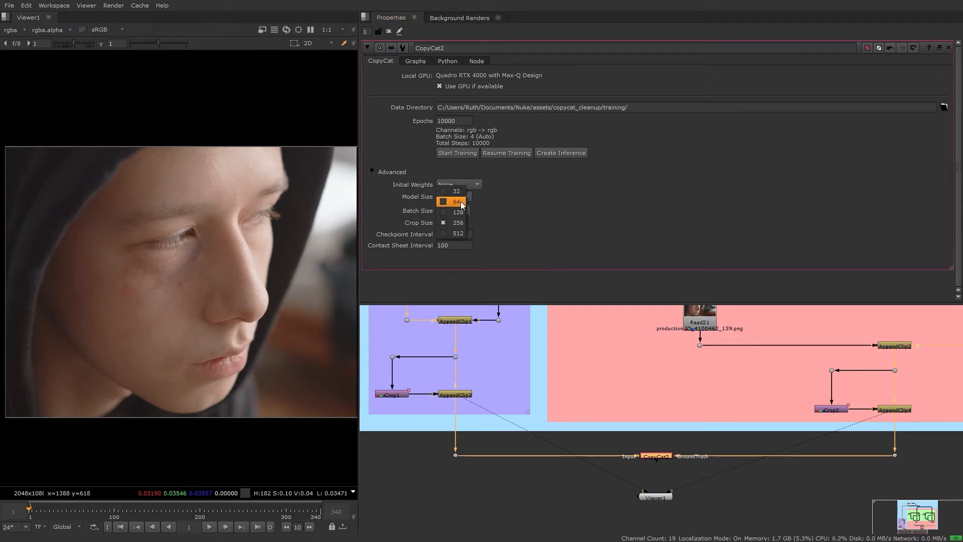
left_click(458, 223)
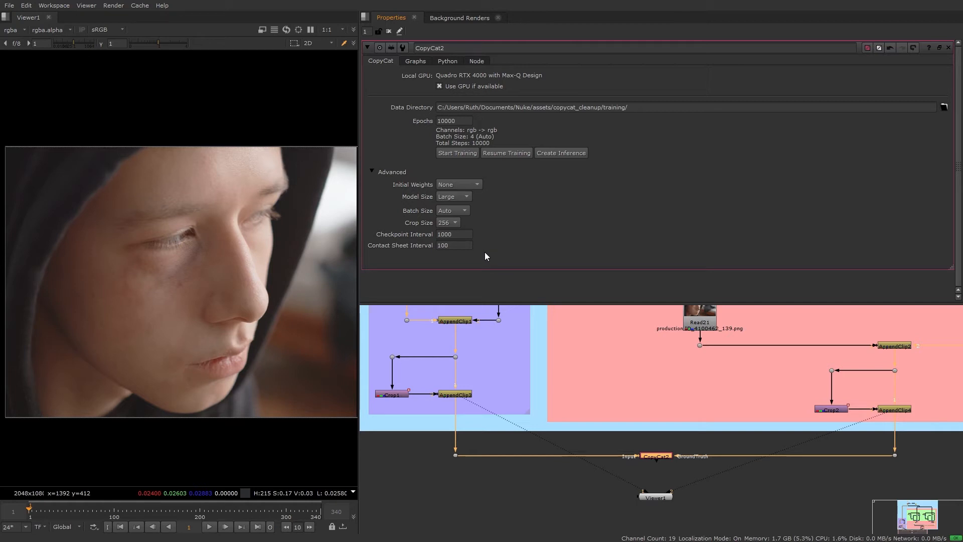
left_click(448, 223)
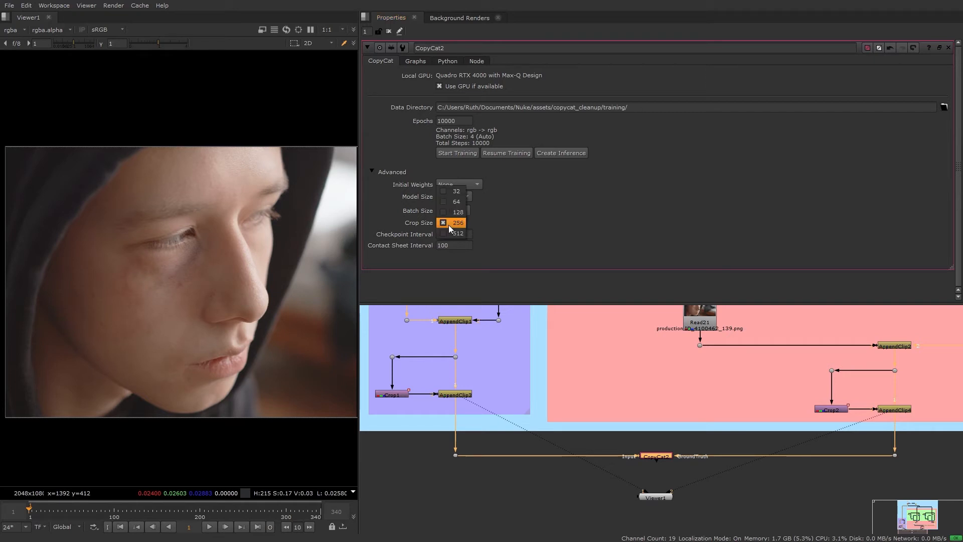
left_click(458, 223)
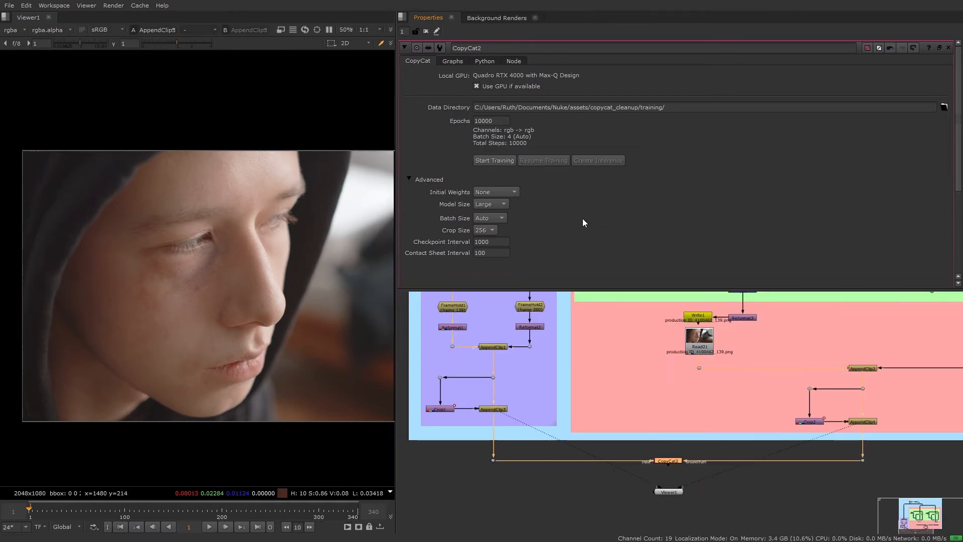
Start training the CopyCat network and display its loss graph in full, clear of the progress window.
left_click(504, 164)
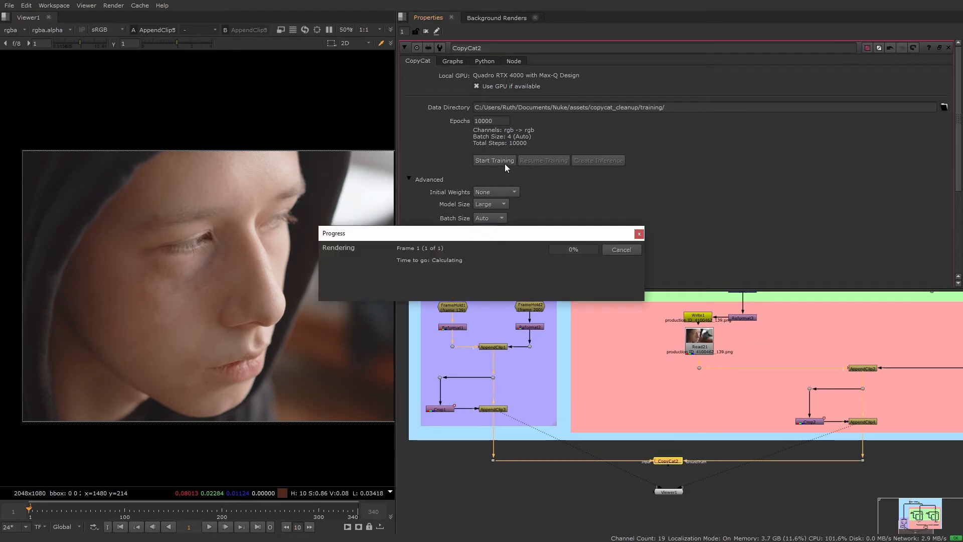
left_click(453, 62)
left_click_drag(505, 234, 539, 392)
left_click_drag(554, 290, 563, 345)
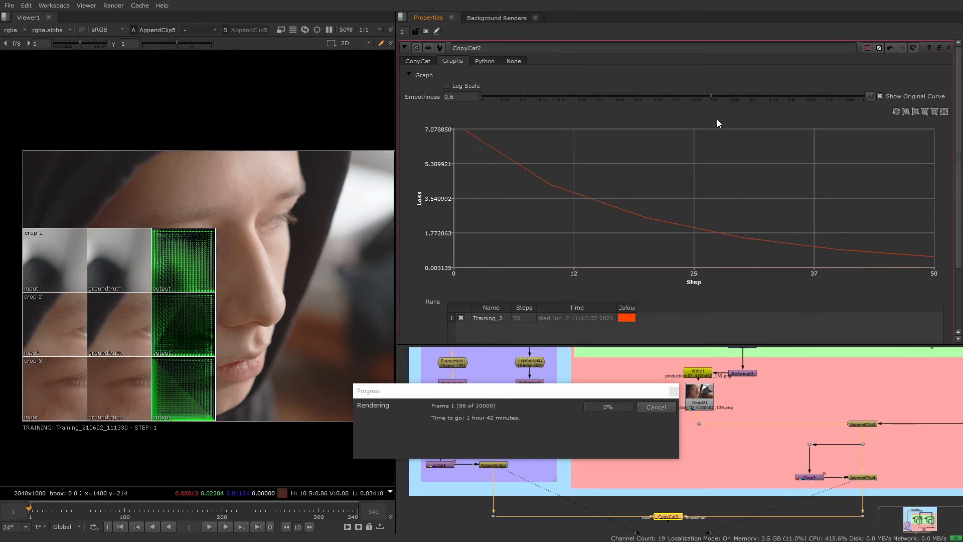
Reduce the loss graph's smoothness to 0.53 and turn off its log scale.
left_click_drag(712, 95, 693, 100)
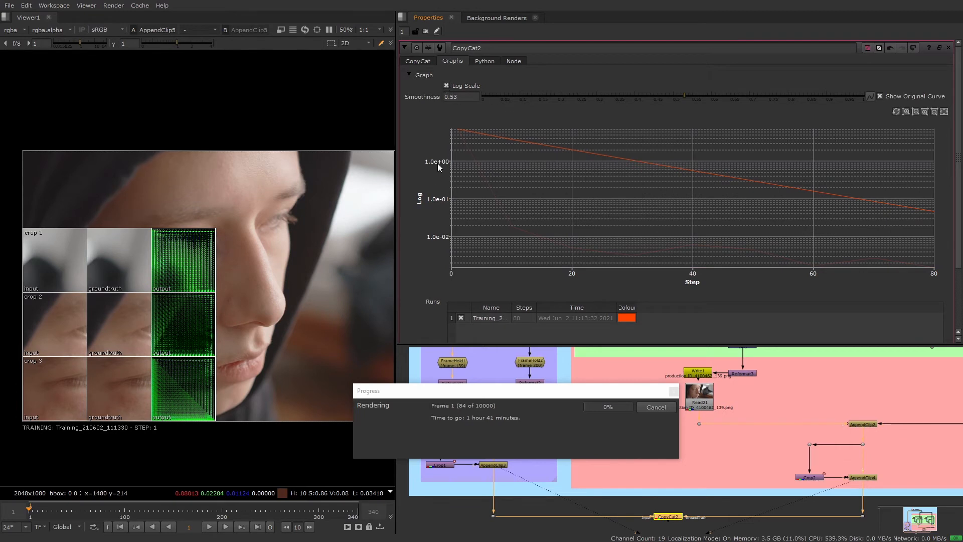
left_click(446, 88)
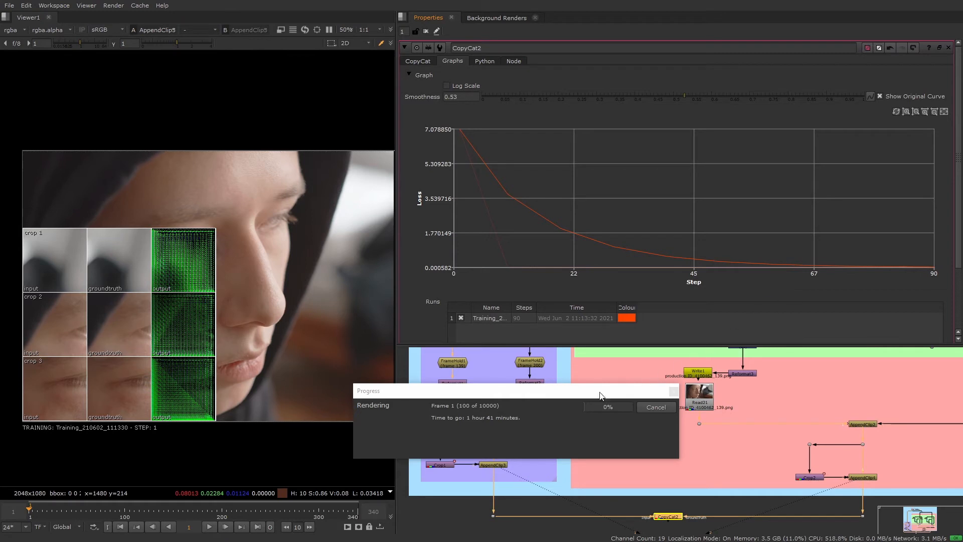
left_click_drag(594, 394, 559, 271)
middle_click_drag(687, 466, 709, 409)
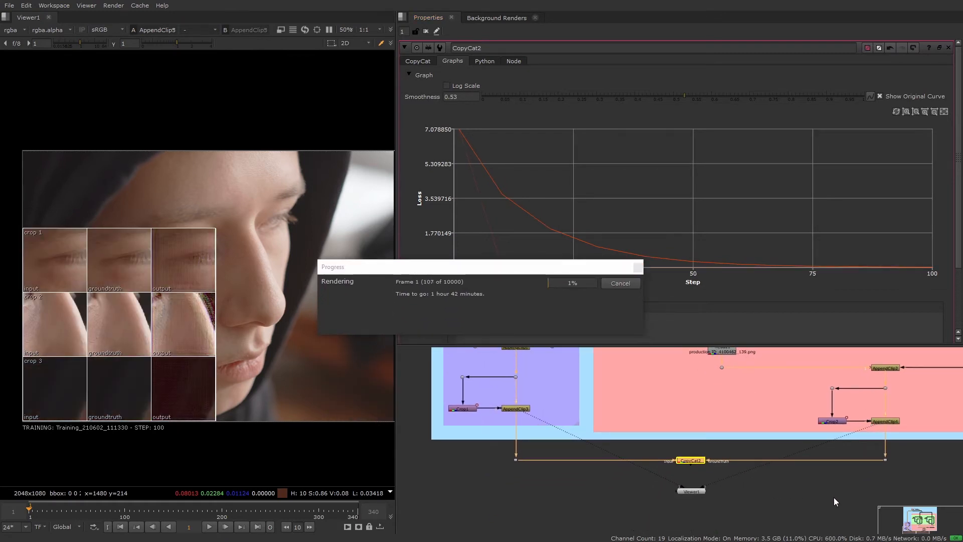
middle_click_drag(686, 410, 679, 448)
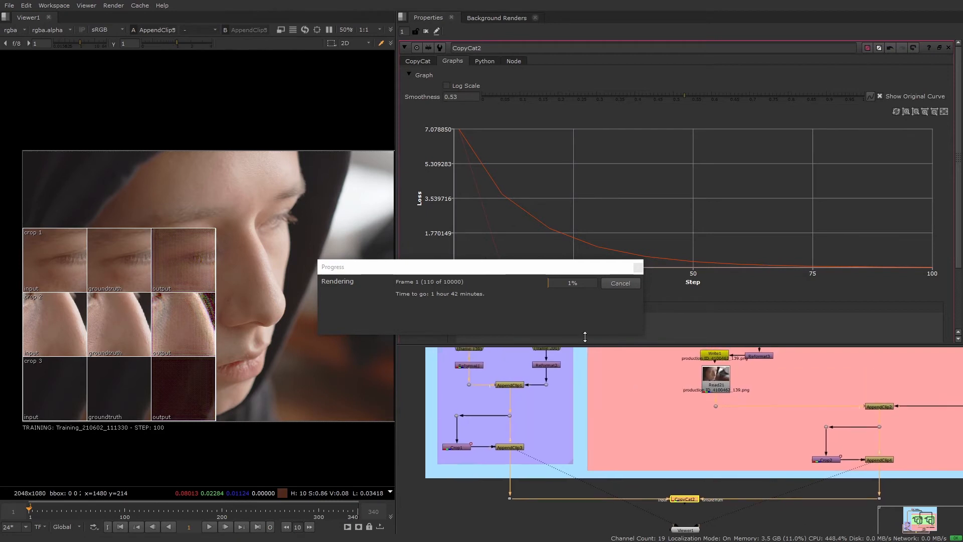
left_click_drag(547, 271, 636, 376)
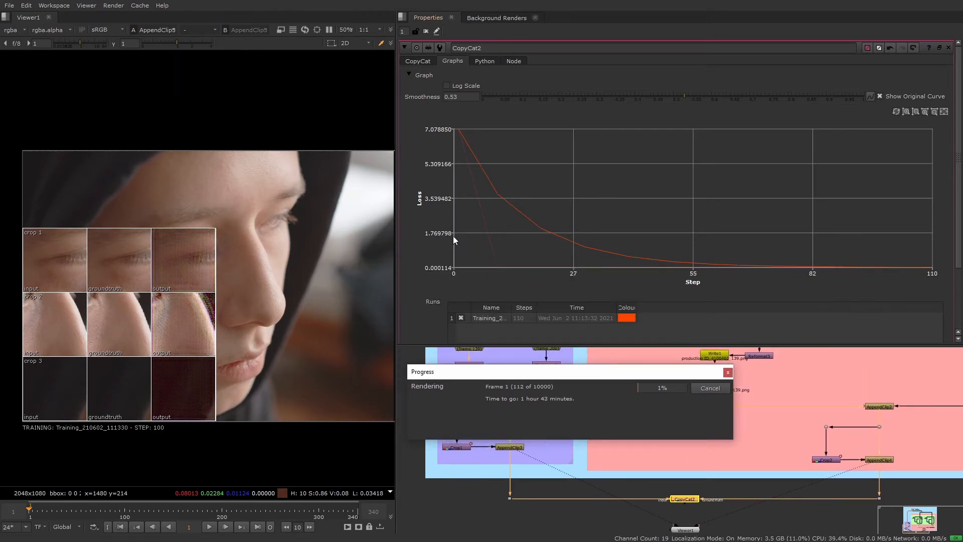
Widen the viewer and compare the input, groundtruth and output crops in the training contact sheet up close.
left_click_drag(396, 231, 480, 230)
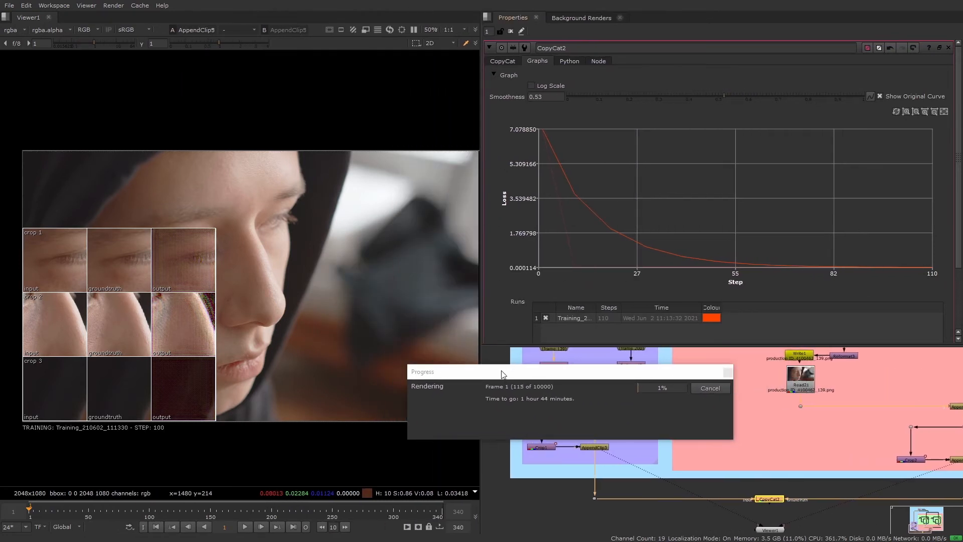
left_click_drag(503, 374, 586, 367)
scroll(275, 254, "up", 2)
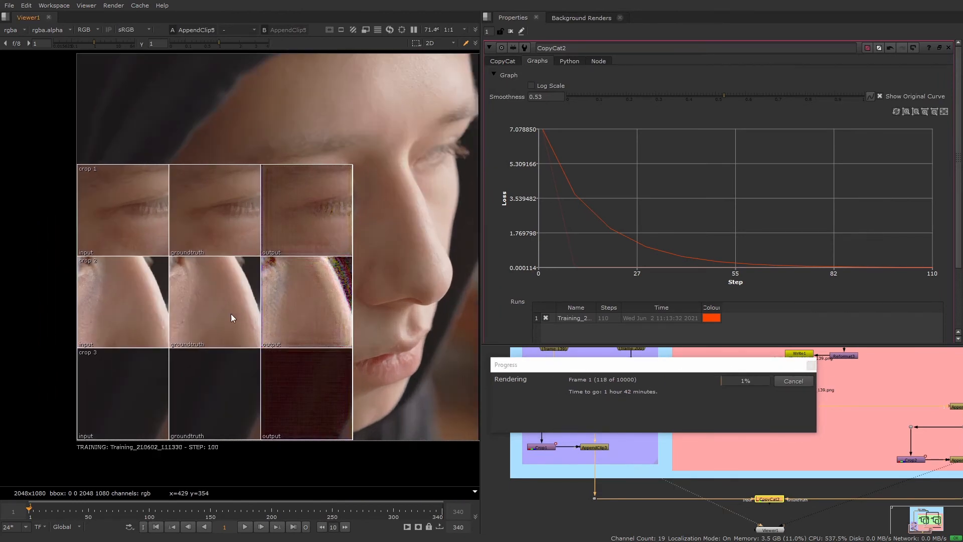
scroll(230, 318, "up", 1)
middle_click_drag(251, 342, 296, 326)
scroll(270, 318, "up", 1)
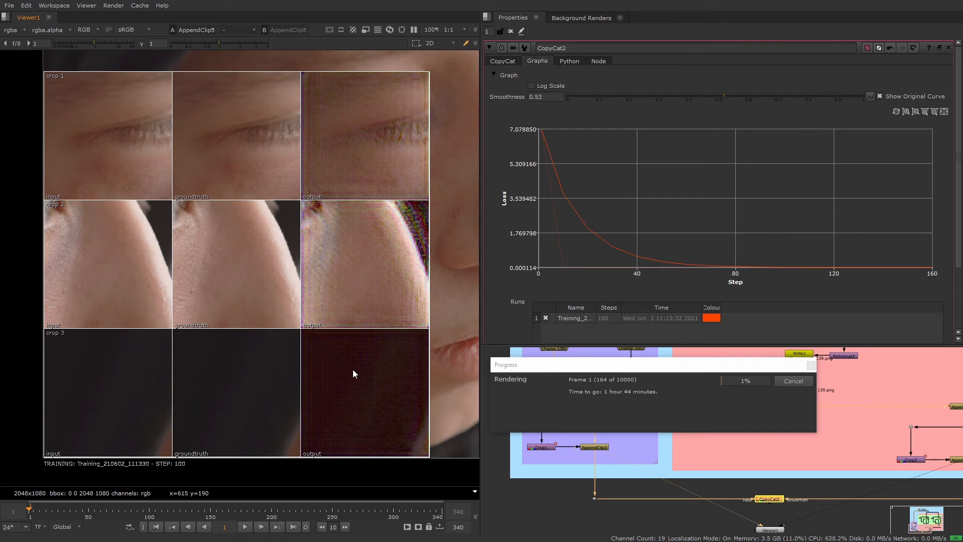
scroll(403, 256, "up", 3)
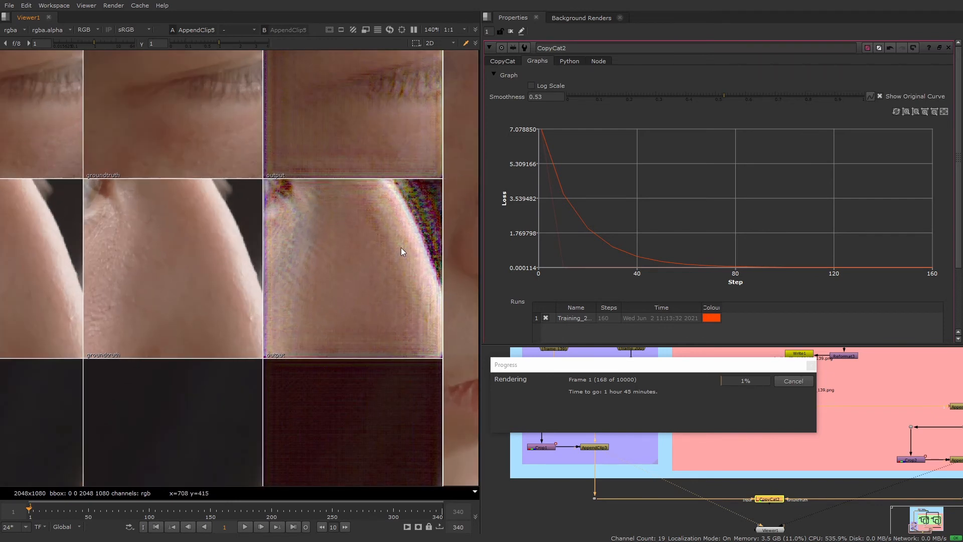
middle_click_drag(372, 374, 366, 296)
scroll(365, 300, "down", 3)
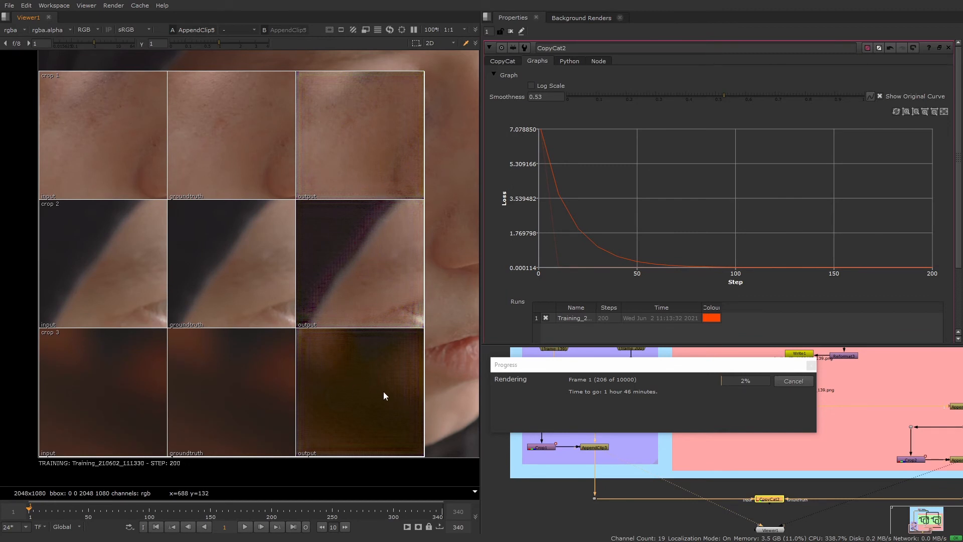
scroll(384, 390, "down", 3)
middle_click_drag(382, 389, 221, 395)
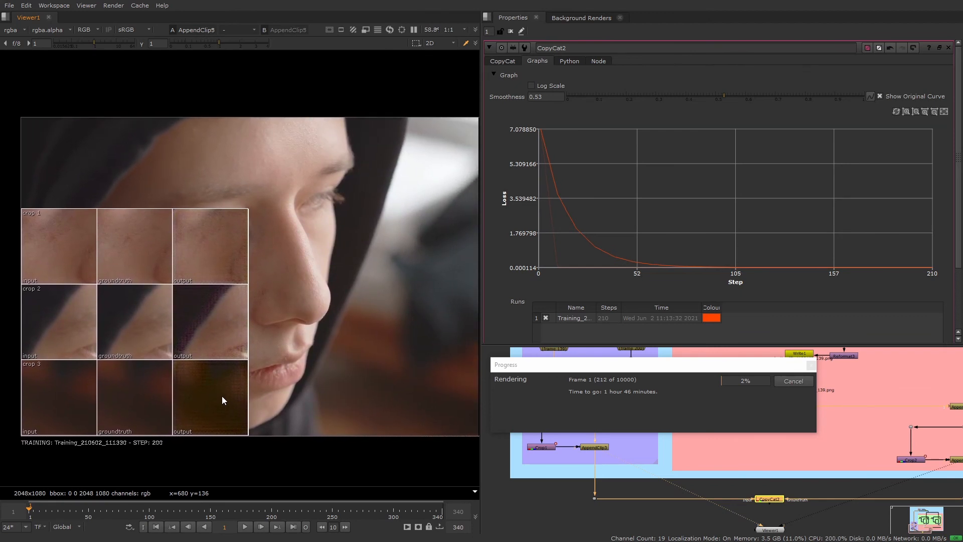
Widen the properties area, place the progress window clear of the loss graph and turn the graph's log scale back on.
left_click(597, 365)
left_click_drag(597, 365, 564, 266)
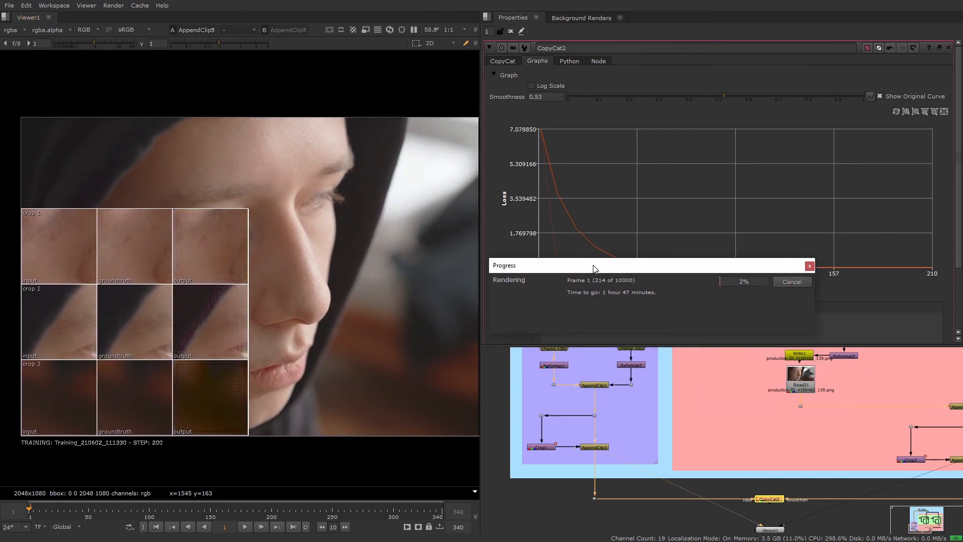
left_click_drag(487, 280, 415, 231)
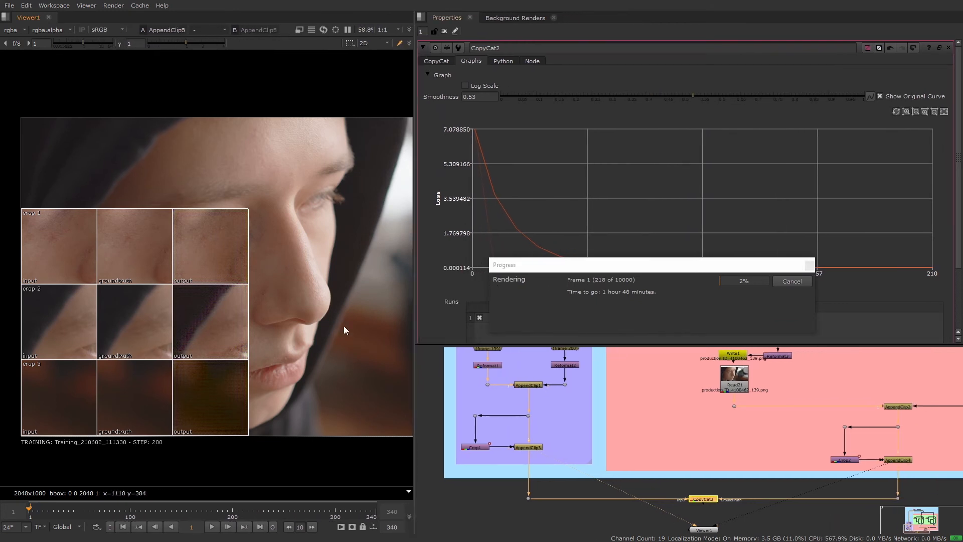
left_click_drag(597, 271, 541, 373)
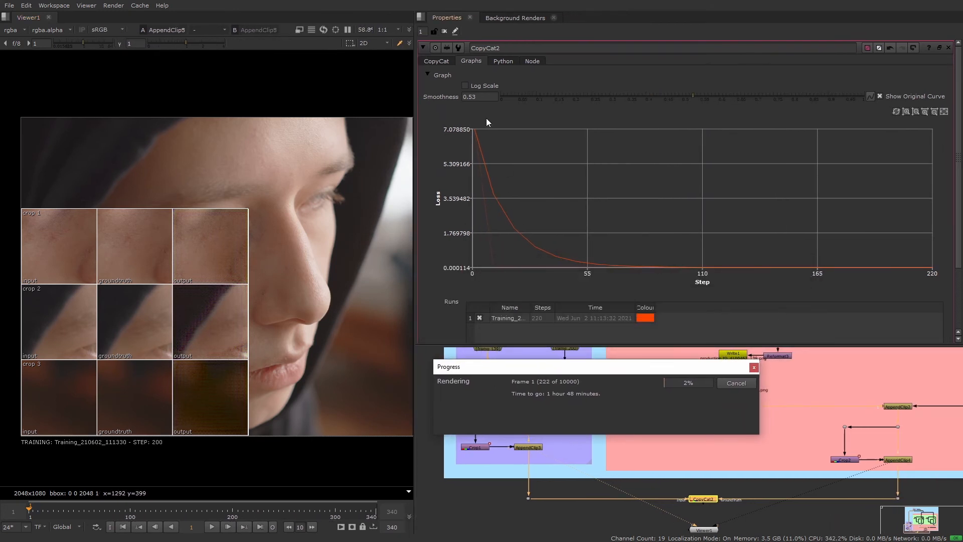
left_click(466, 87)
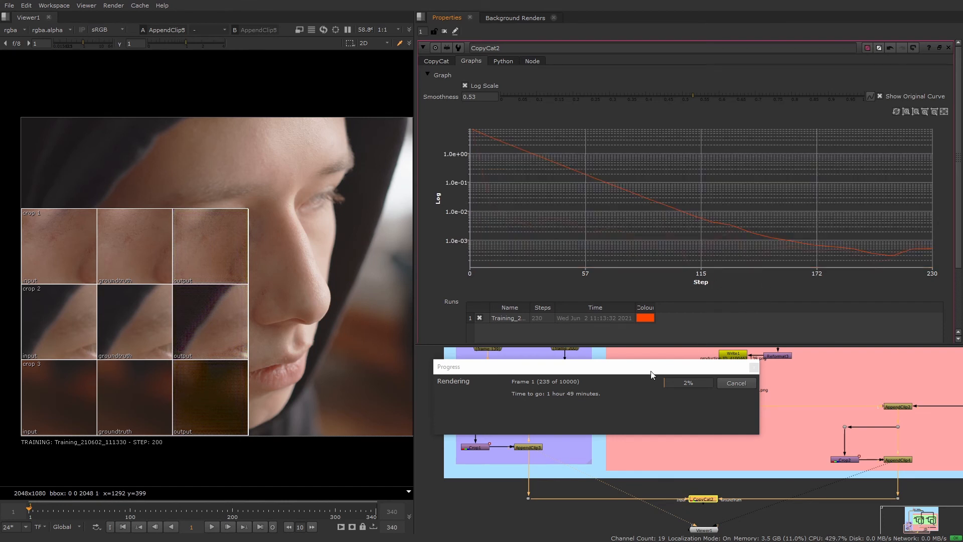
Connect CopyCat2's Preview input to the Reformat5 node and realign CopyCat2 between its Input and GroundTruth connections, with its output in the viewer.
left_click_drag(651, 372, 642, 186)
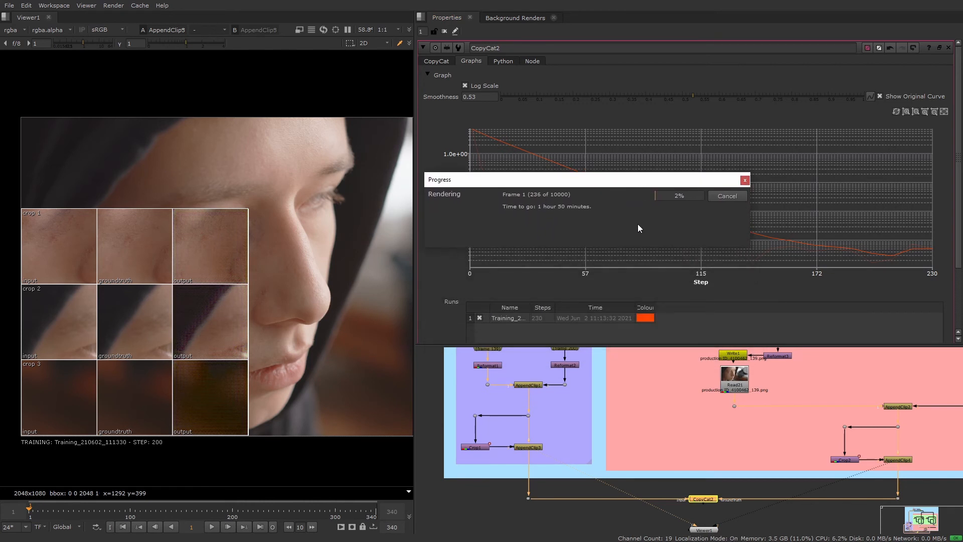
left_click_drag(642, 345, 642, 271)
scroll(703, 438, "up", 5)
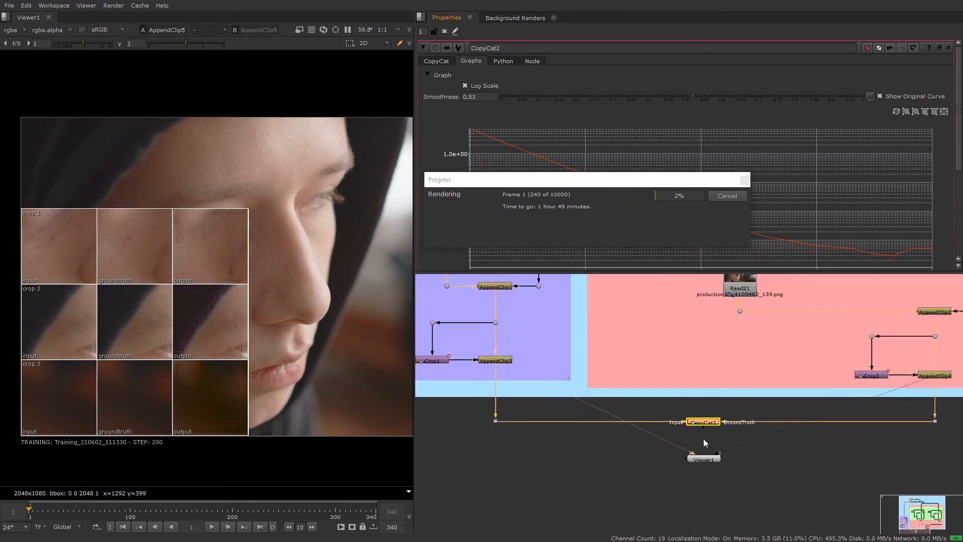
left_click_drag(707, 410, 657, 324)
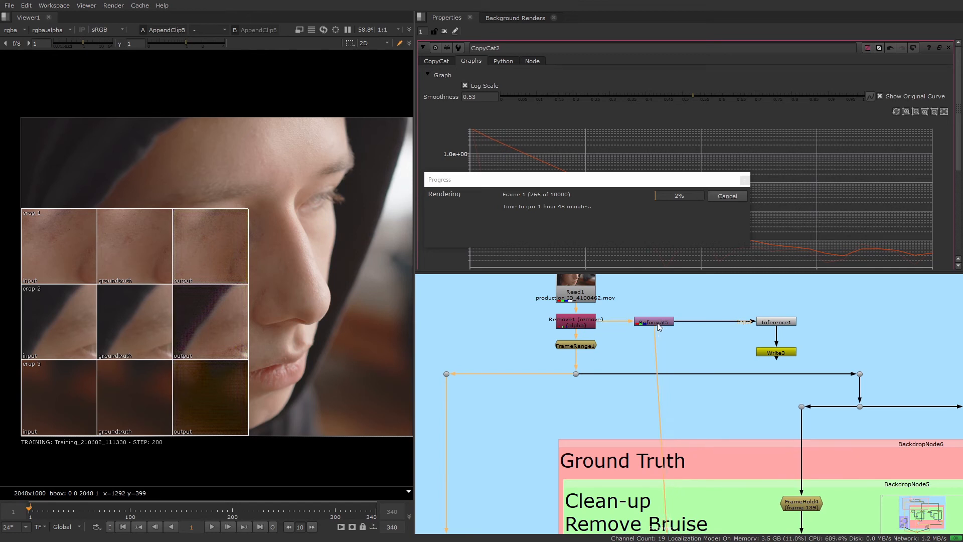
scroll(676, 359, "down", 4)
middle_click_drag(692, 415, 655, 301)
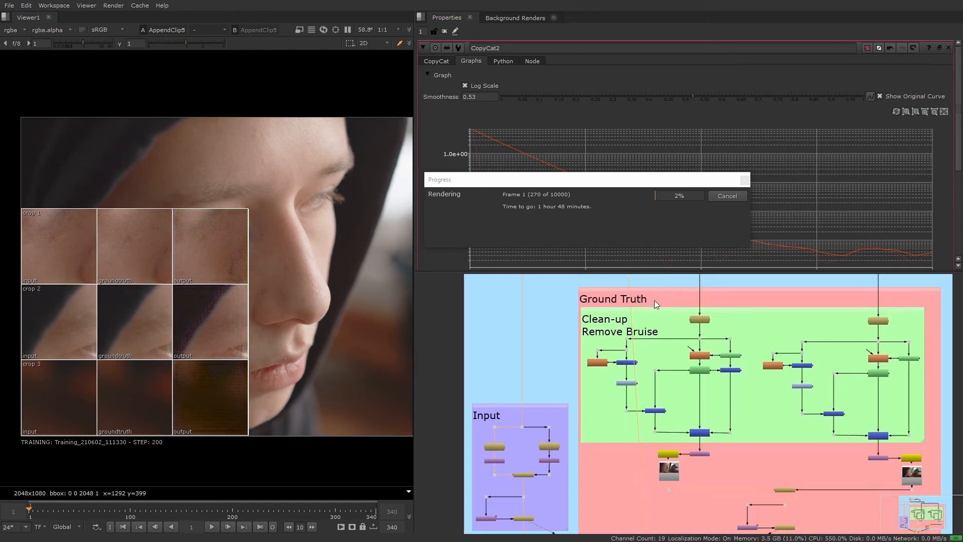
middle_click_drag(714, 477, 697, 278)
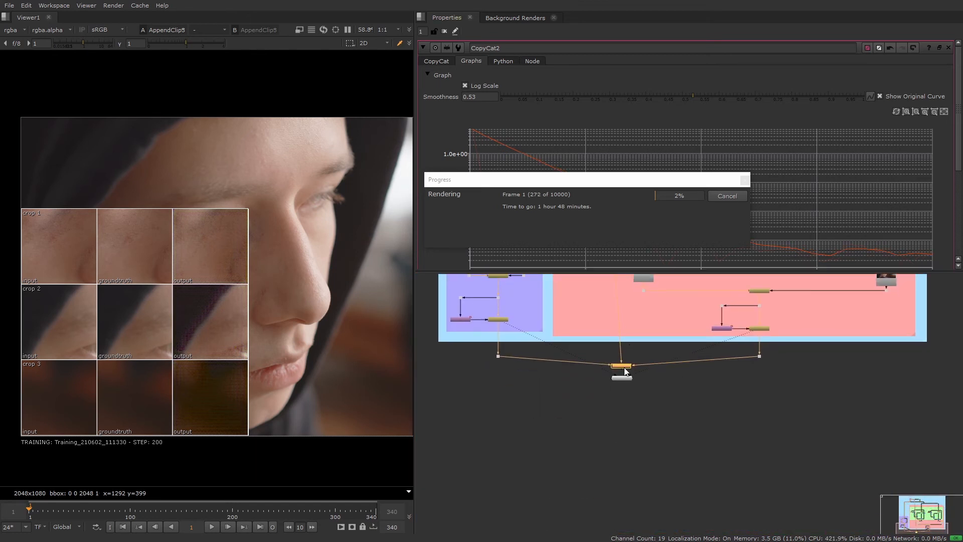
scroll(624, 370, "up", 5)
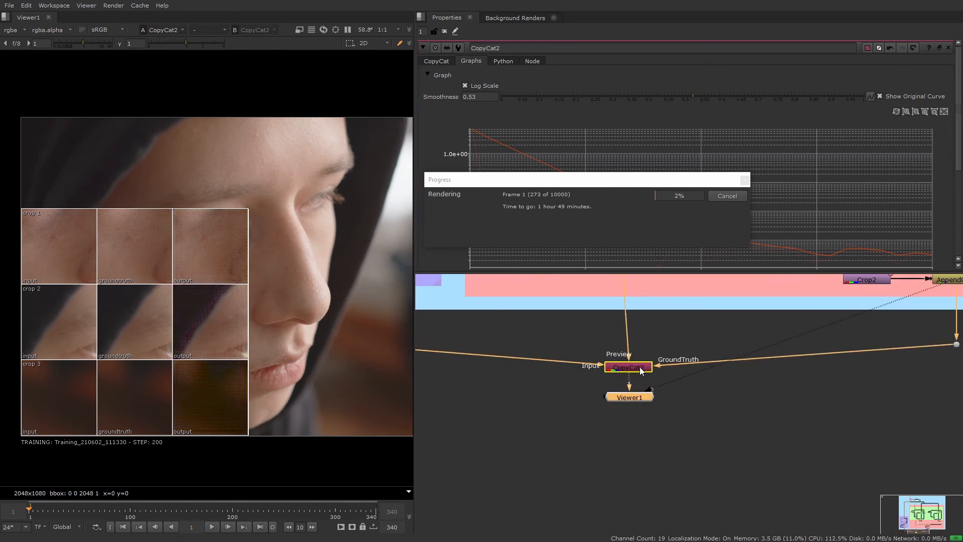
left_click_drag(645, 364, 641, 346)
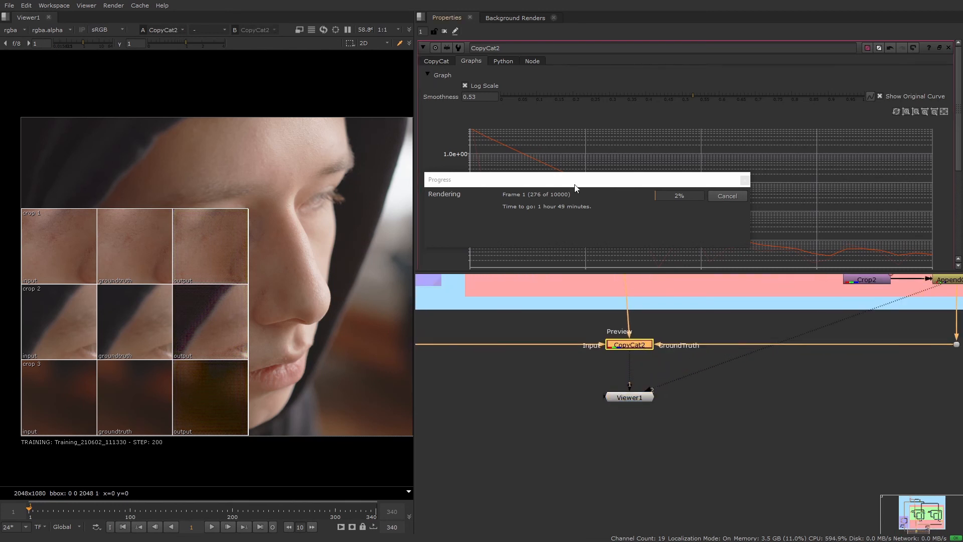
Review CopyCat2's training settings and its loss graph alongside the contact sheet, with the properties area enlarged.
left_click(448, 62)
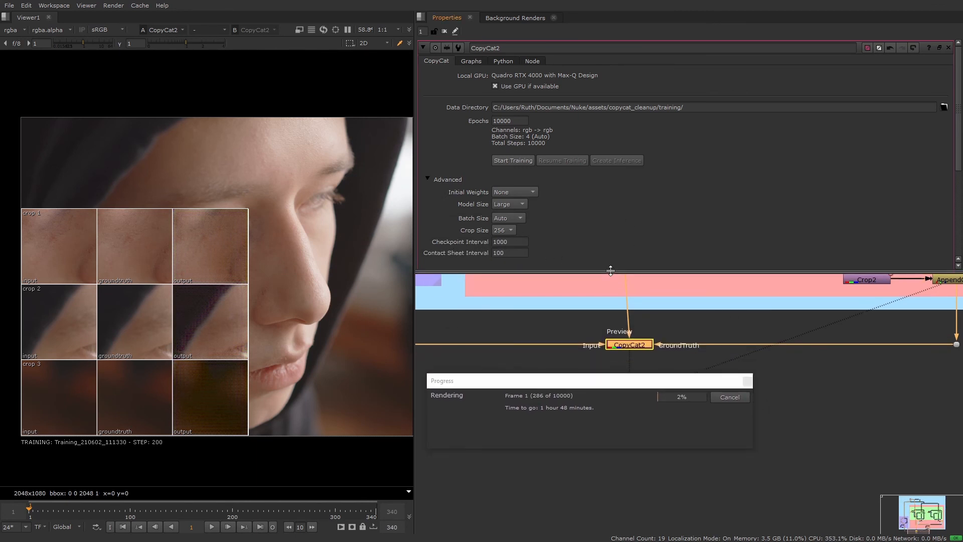
left_click_drag(610, 272, 611, 310)
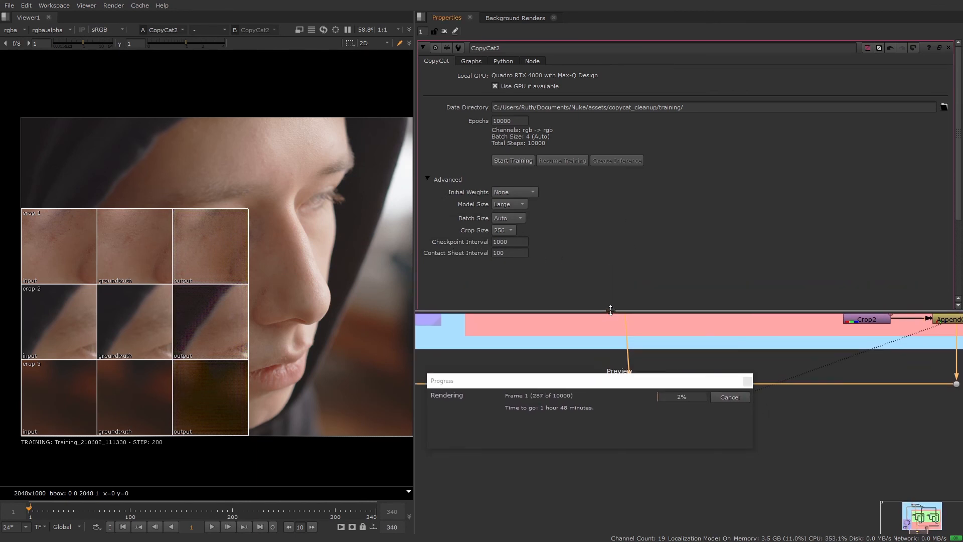
left_click(478, 62)
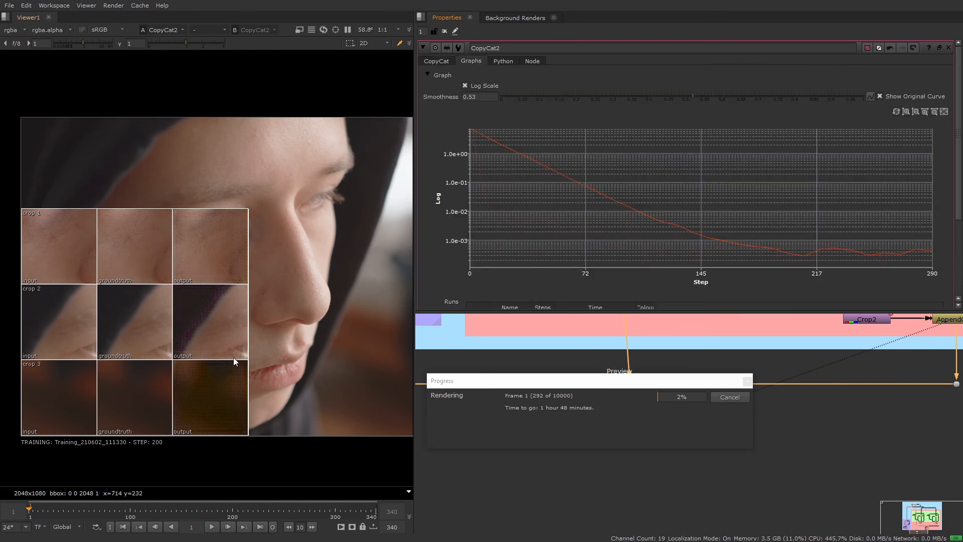
middle_click_drag(230, 363, 271, 337)
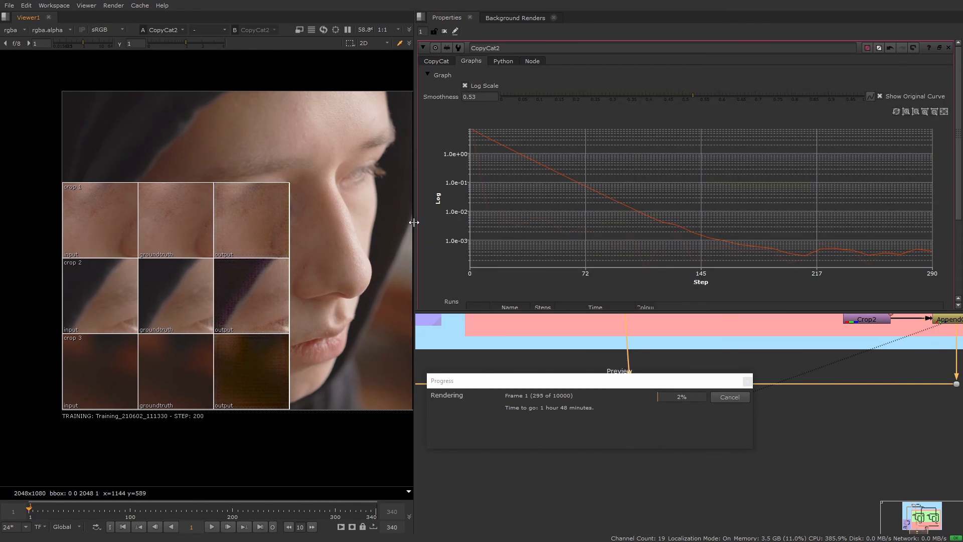
left_click(439, 61)
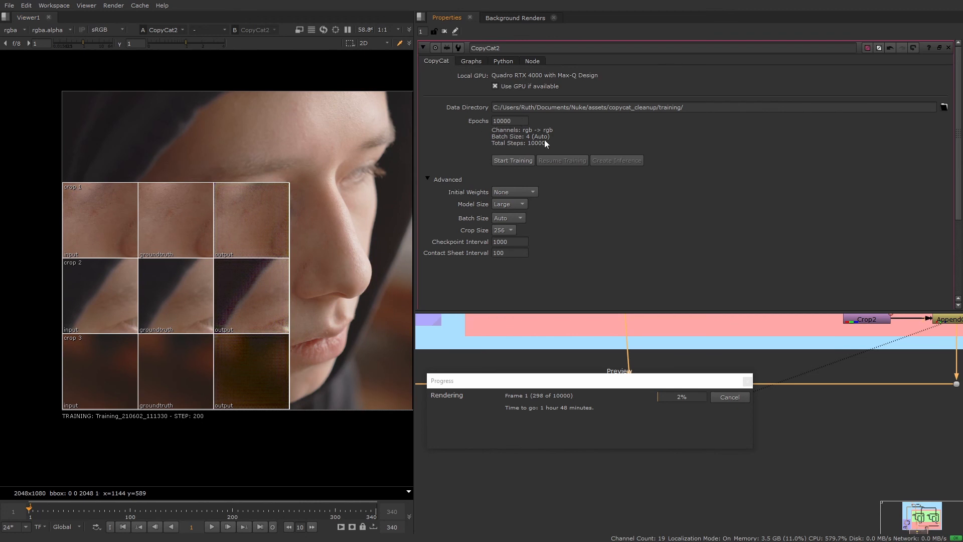
Cancel the running training, set CopyCat2's epochs to 20000 and resume the training.
left_click_drag(568, 380, 501, 279)
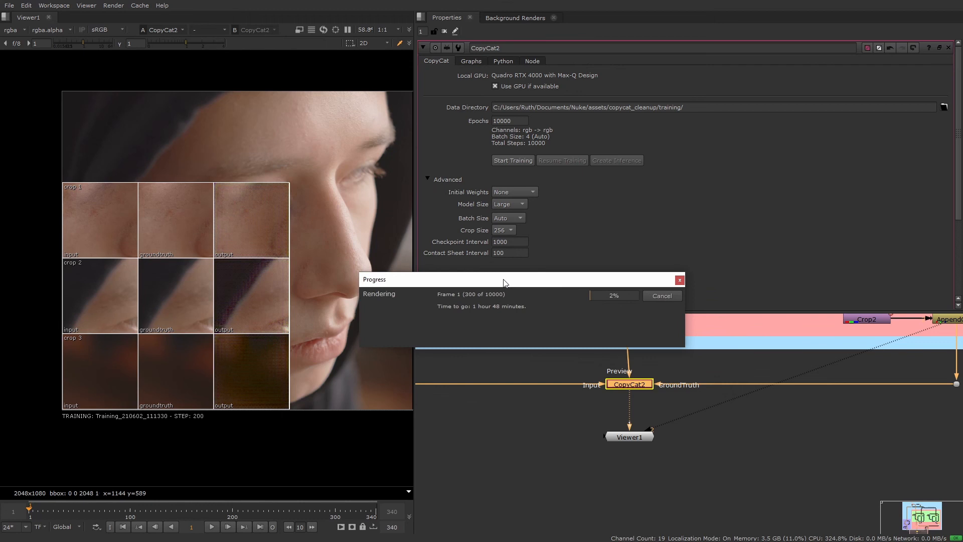
left_click(663, 299)
double_click(495, 121)
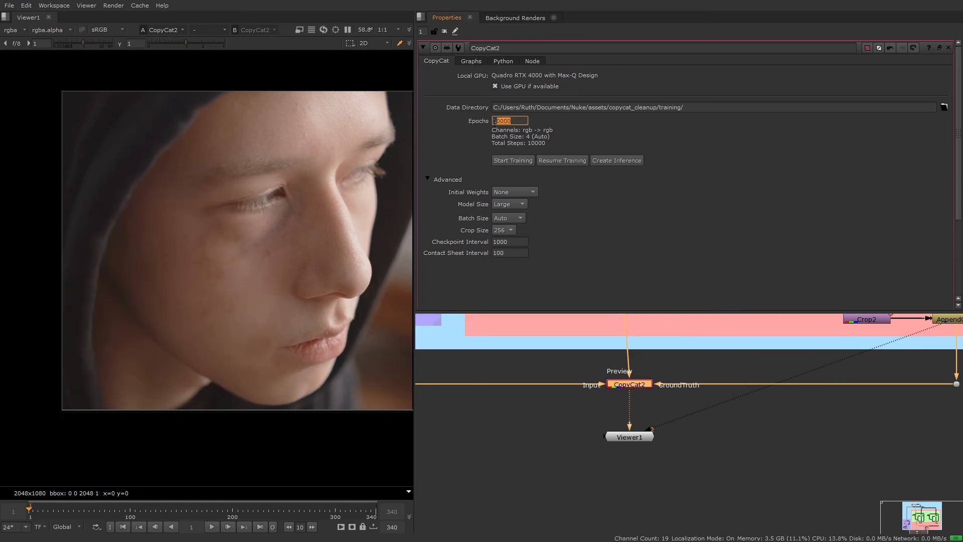
type("20000")
key("Return")
left_click(560, 159)
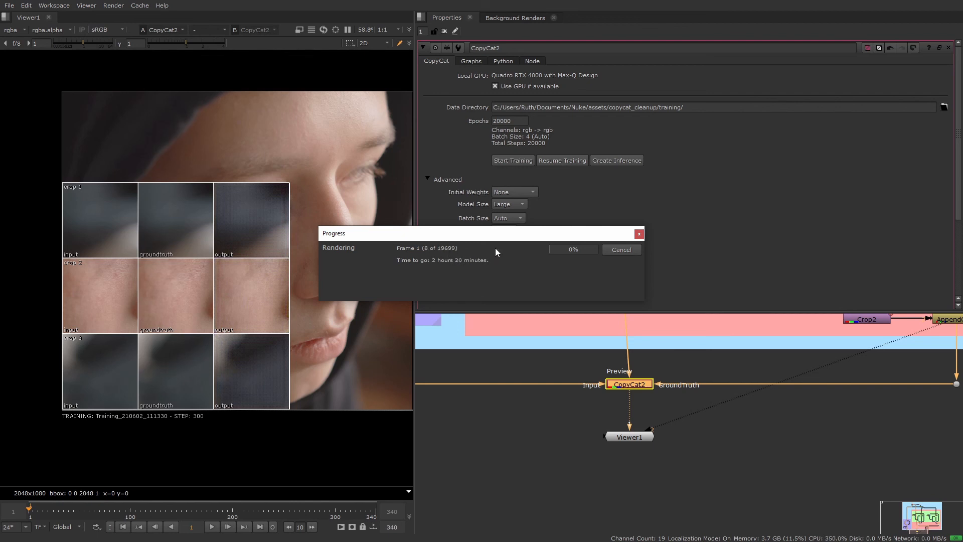
Move the progress window clear of the CopyCat2 settings and enlarge the node graph area, with no node selected.
left_click_drag(508, 236, 601, 246)
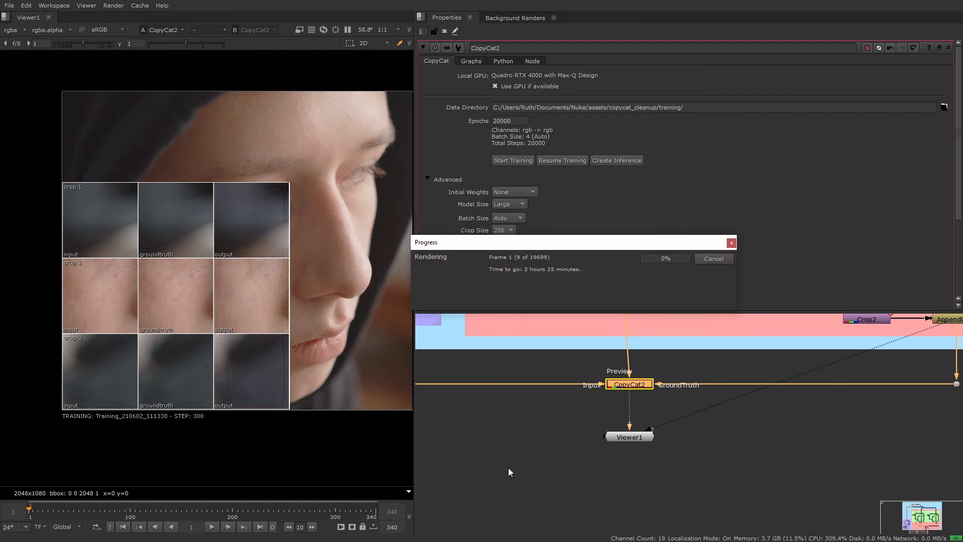
scroll(561, 430, "down", 5)
scroll(614, 483, "up", 3)
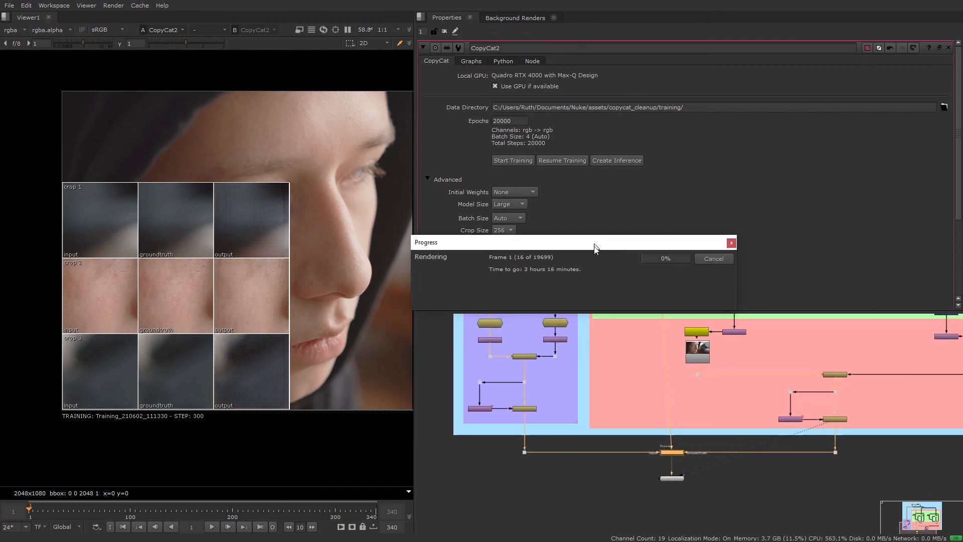
left_click_drag(595, 243, 597, 271)
left_click_drag(598, 320, 600, 292)
left_click(595, 487)
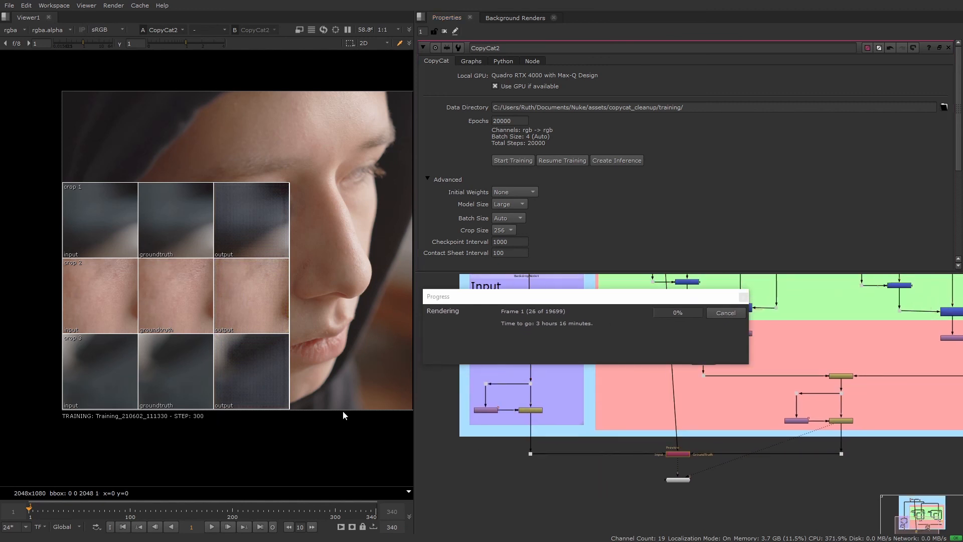
Toggle the contact sheet overlay off and on to inspect the face underneath, viewing AppendClip5 up close.
middle_click_drag(297, 258, 262, 278)
key("q")
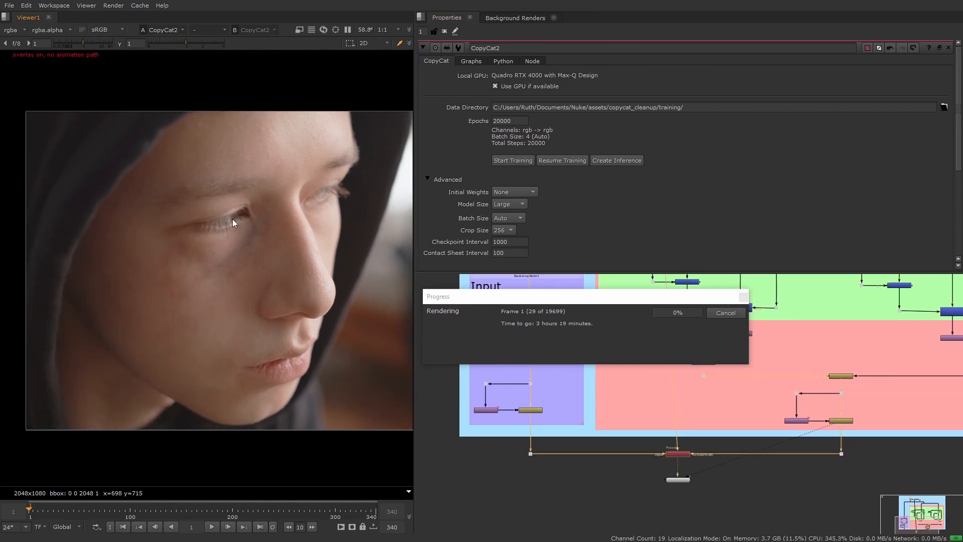
scroll(245, 232, "up", 3)
key("ctrl+z")
scroll(269, 323, "down", 3)
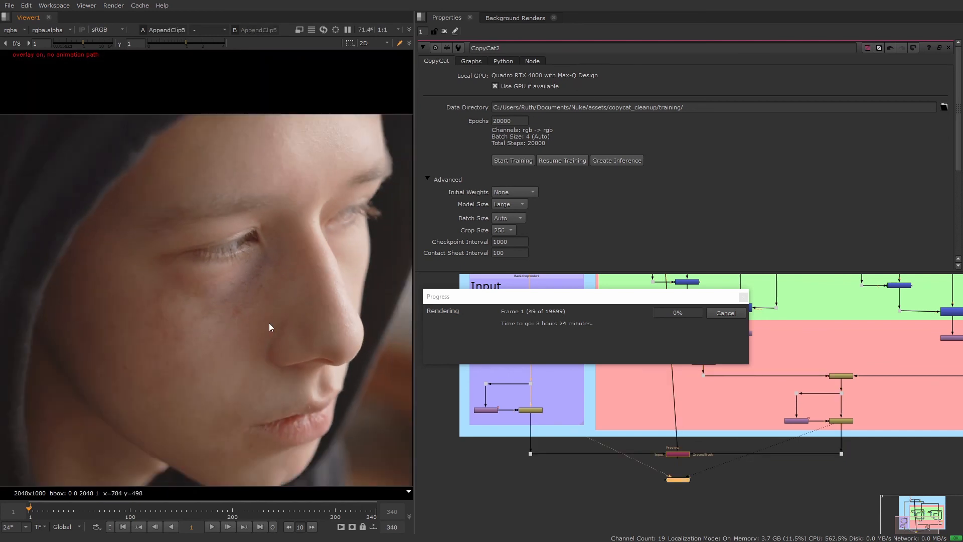
middle_click_drag(269, 323, 249, 302)
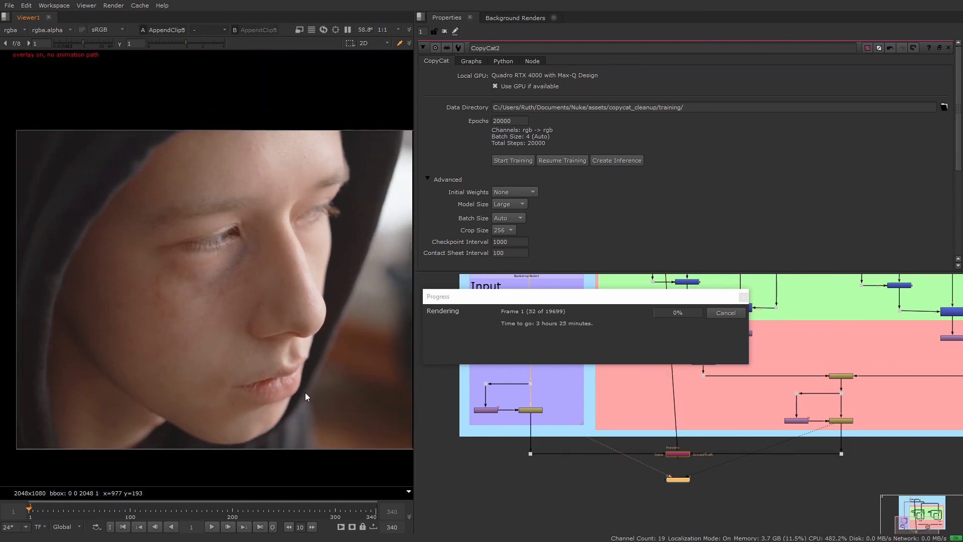
key("q")
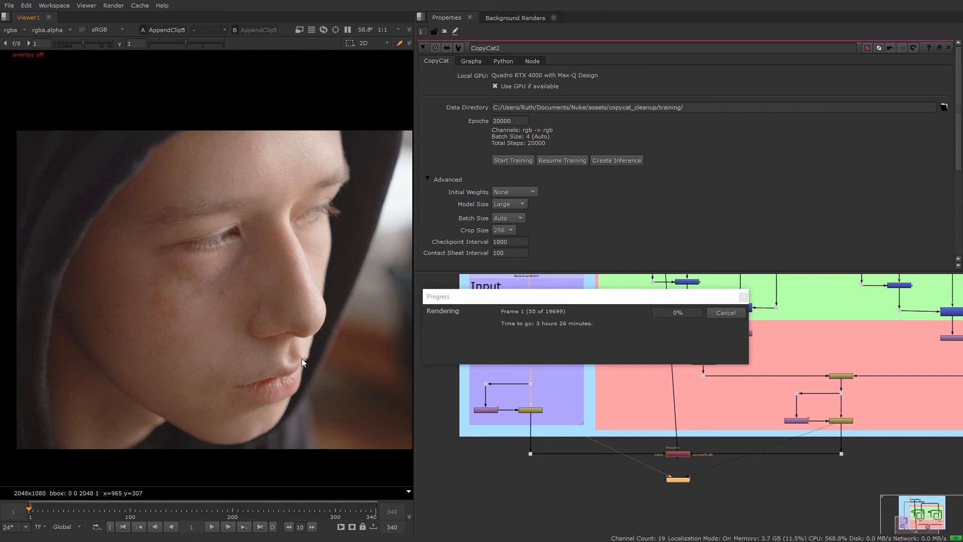
key("q")
middle_click_drag(327, 369, 324, 361)
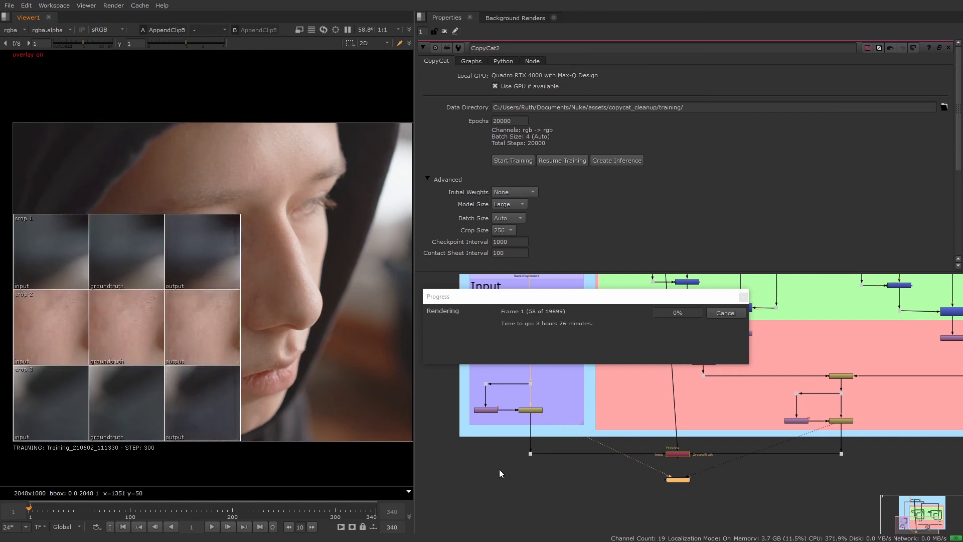